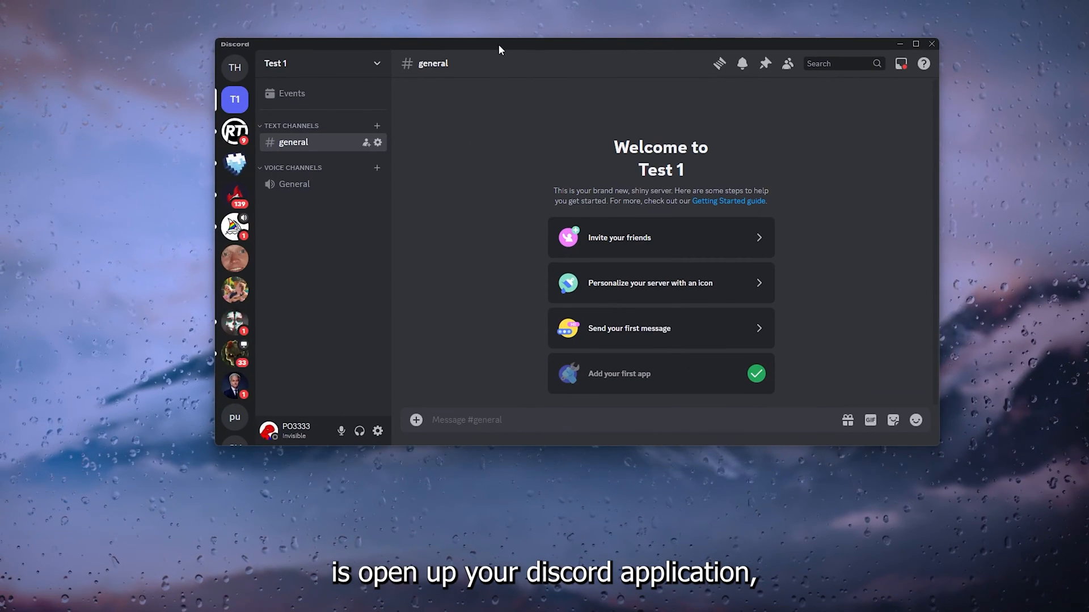
# Search the App Directory for 'soundcloud' from the server's Add your first app prompt.
pyautogui.moveTo(498, 49); pyautogui.dragTo(456, 60)
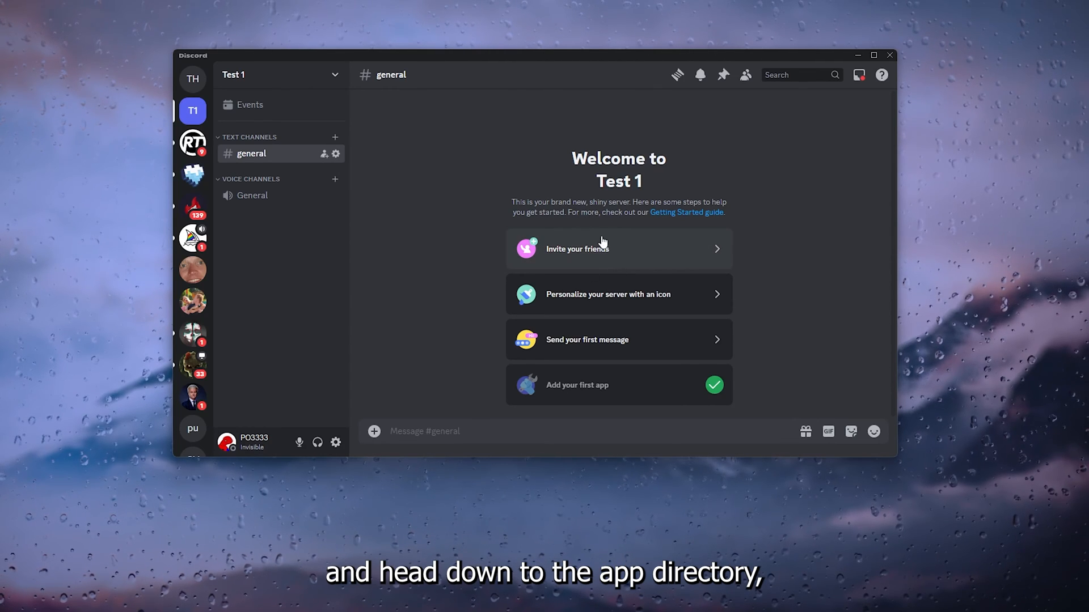
pyautogui.click(662, 387)
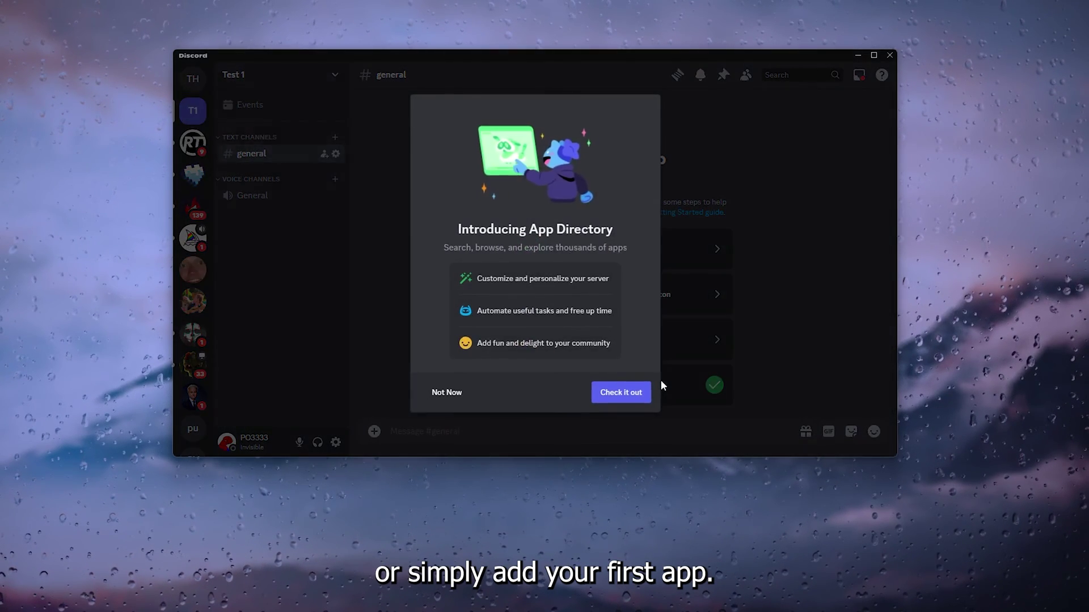
pyautogui.click(621, 392)
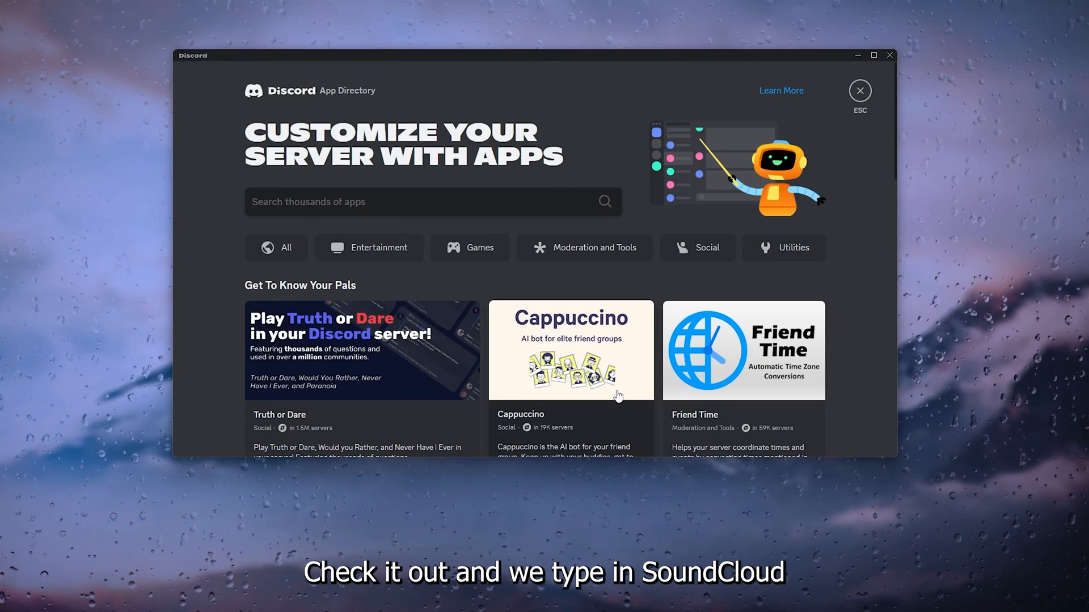
pyautogui.click(351, 192)
pyautogui.write('soun')
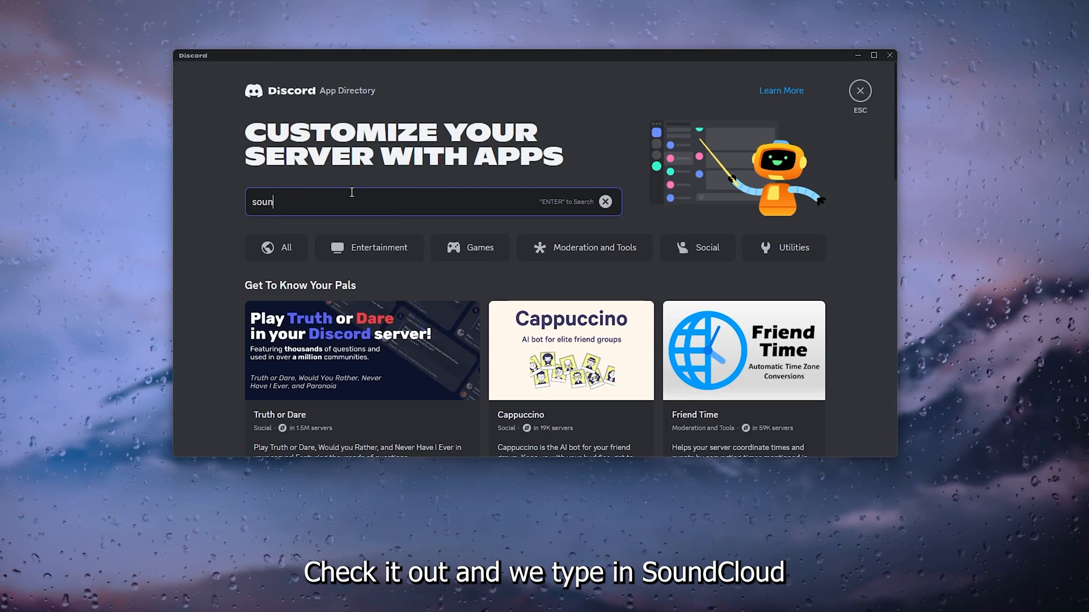
pyautogui.write('dcloujd')
pyautogui.press('Return')
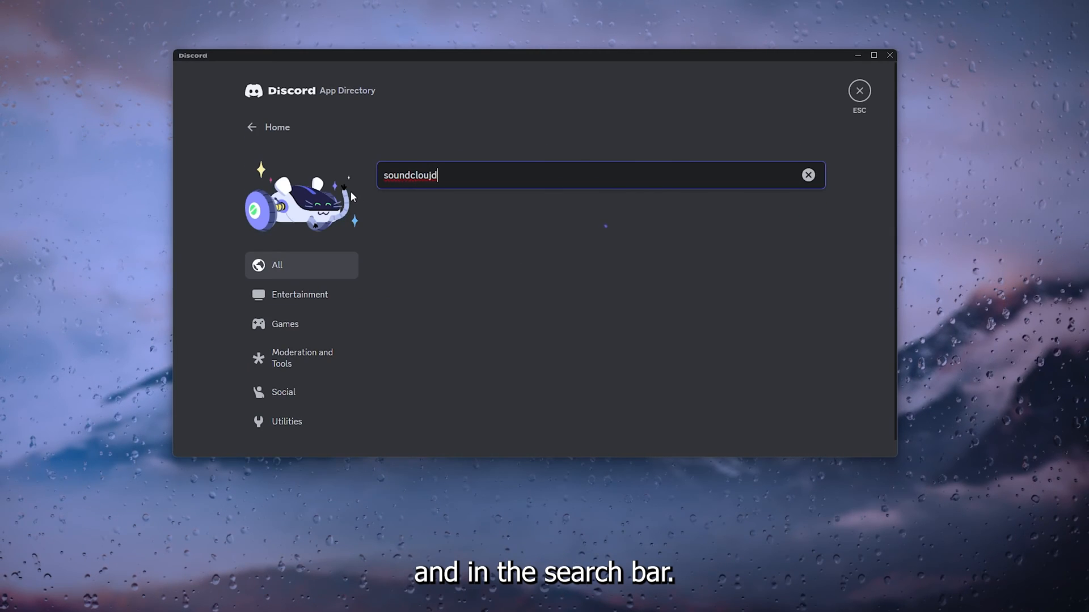
# View SoundCloud's page with its full description expanded and begin adding it to a server.
pyautogui.click(428, 212)
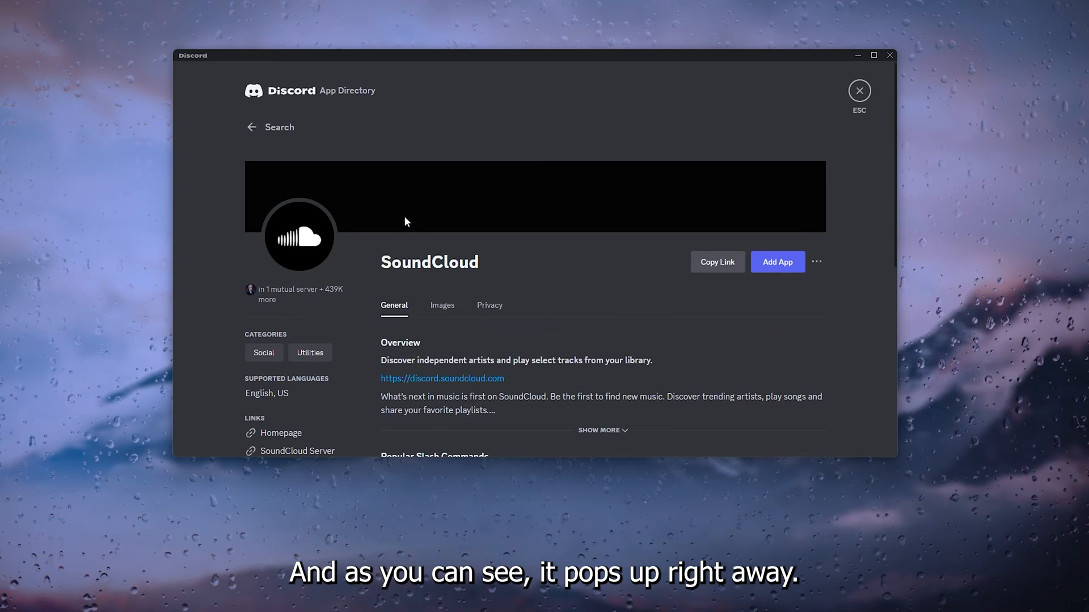
pyautogui.scroll(-2, 407, 217)
pyautogui.scroll(-1, 426, 221)
pyautogui.scroll(-1, 443, 230)
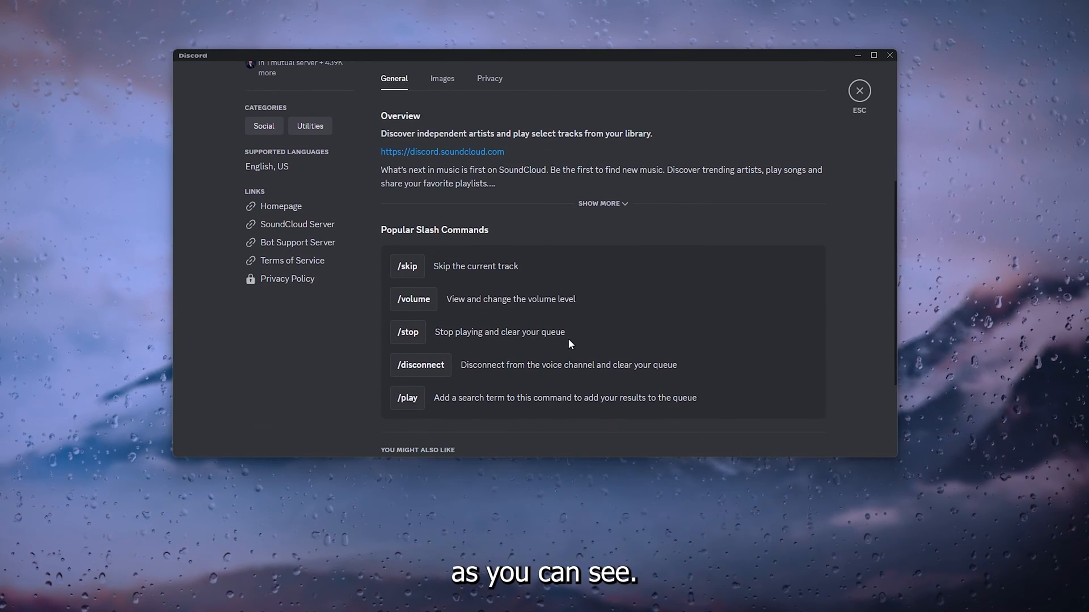
pyautogui.scroll(2, 493, 361)
pyautogui.click(625, 316)
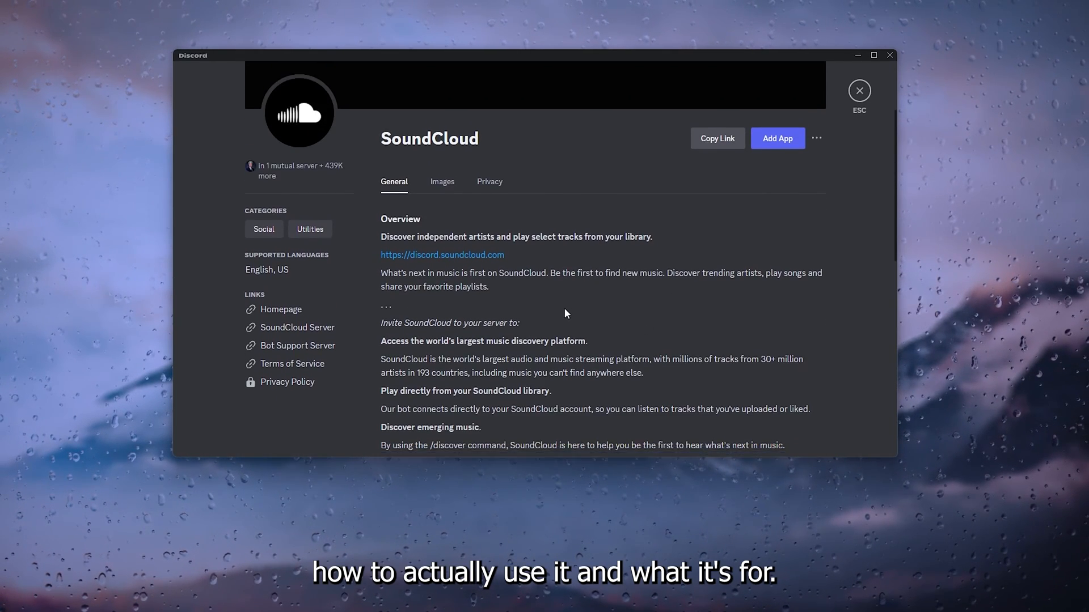
pyautogui.scroll(-2, 571, 273)
pyautogui.scroll(-3, 578, 223)
pyautogui.scroll(5, 587, 247)
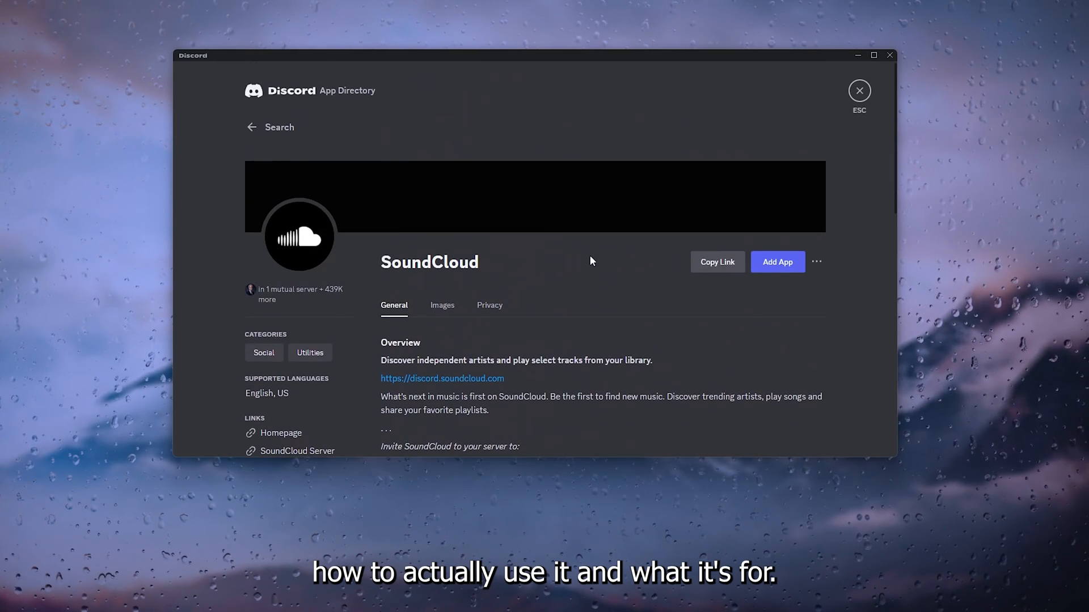
pyautogui.click(770, 262)
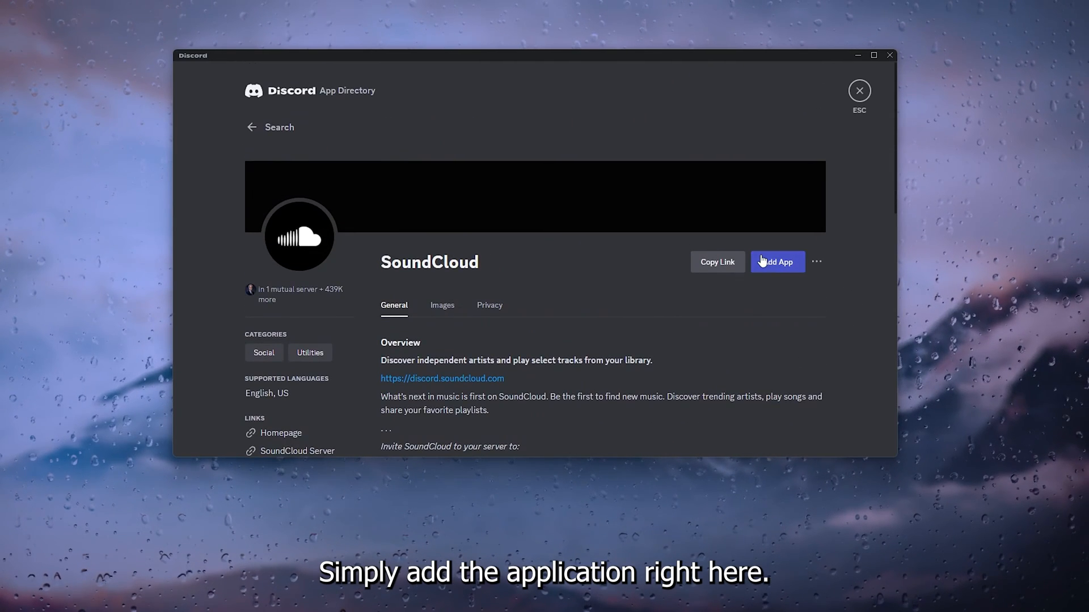
# Authorize SoundCloud's permissions on the Test 1 server, passing the hCaptcha human check.
pyautogui.click(470, 321)
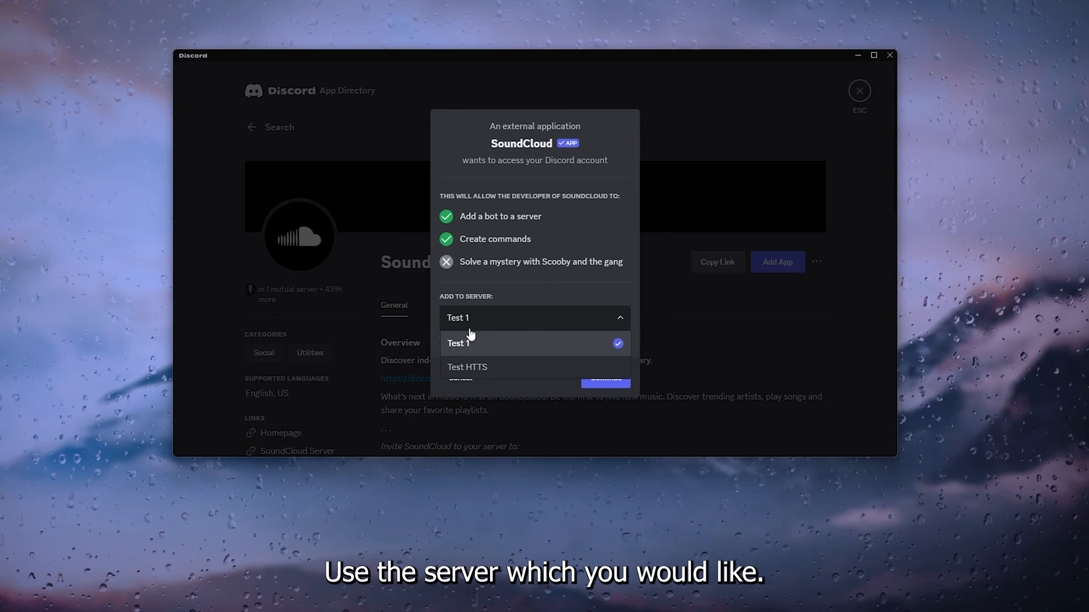
pyautogui.click(517, 345)
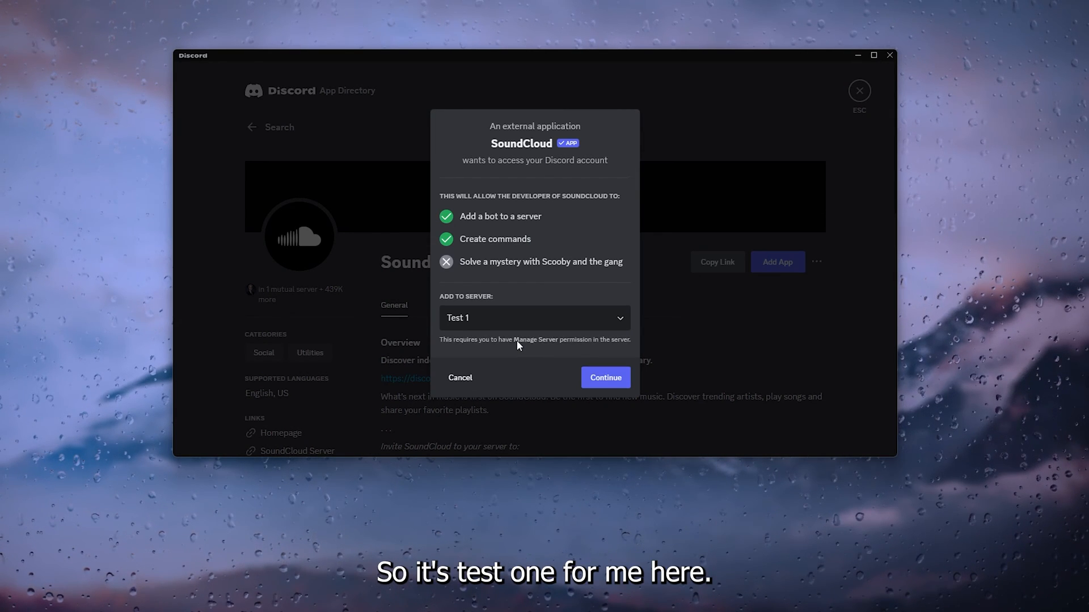
pyautogui.click(596, 378)
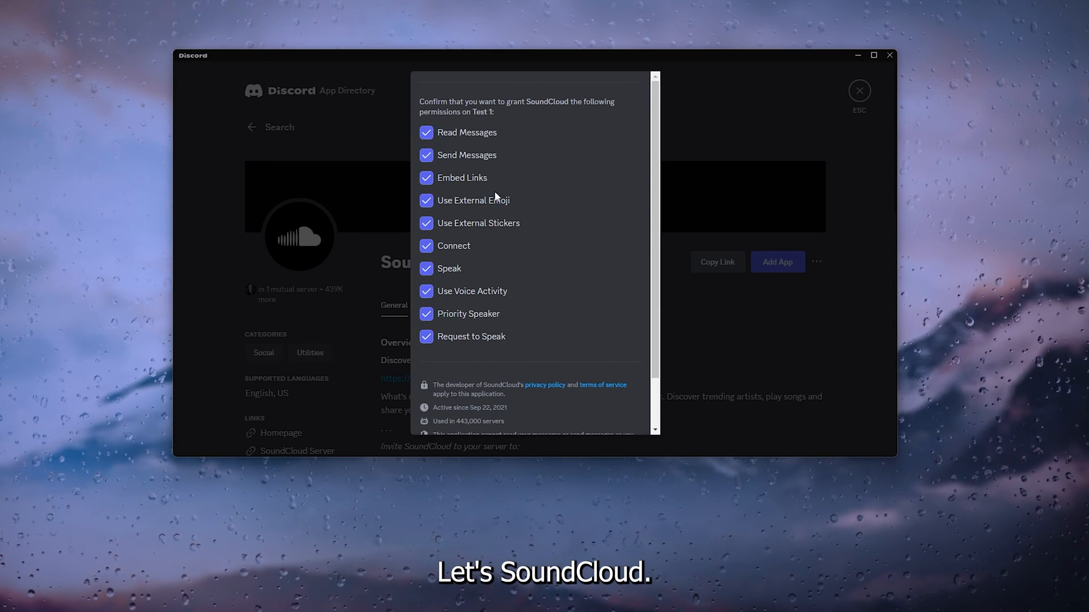
pyautogui.scroll(-2, 468, 233)
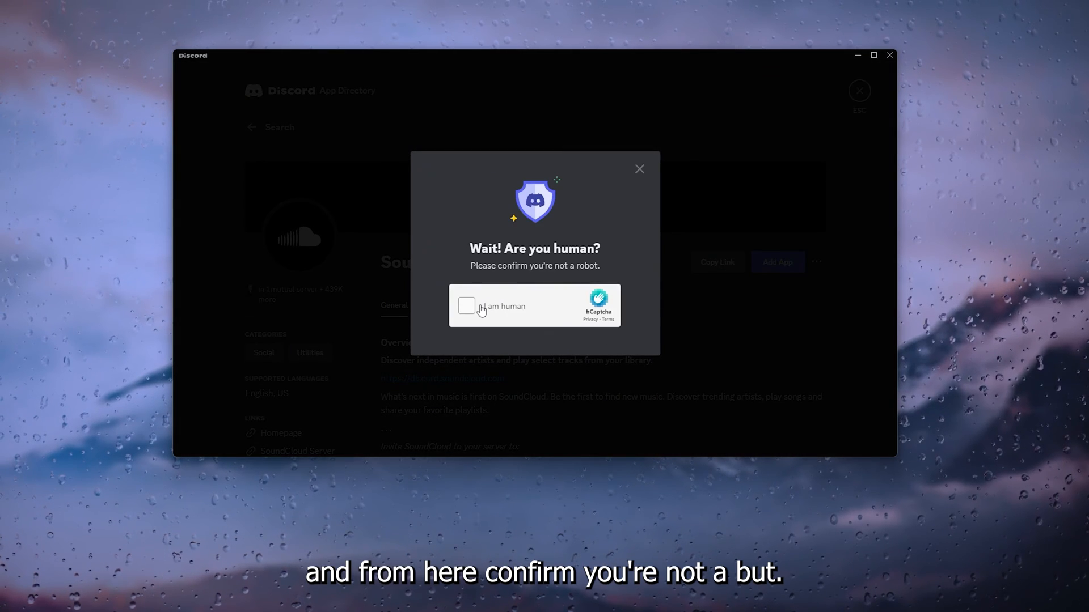
pyautogui.click(482, 308)
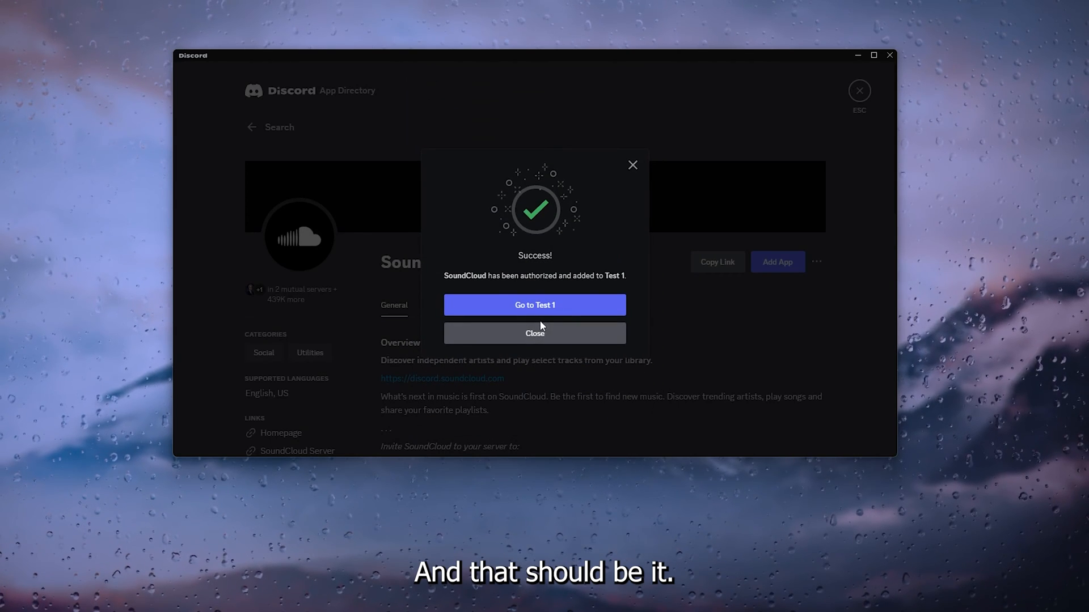
# Run SoundCloud's /help command in Test 1's general channel to list its commands.
pyautogui.click(536, 313)
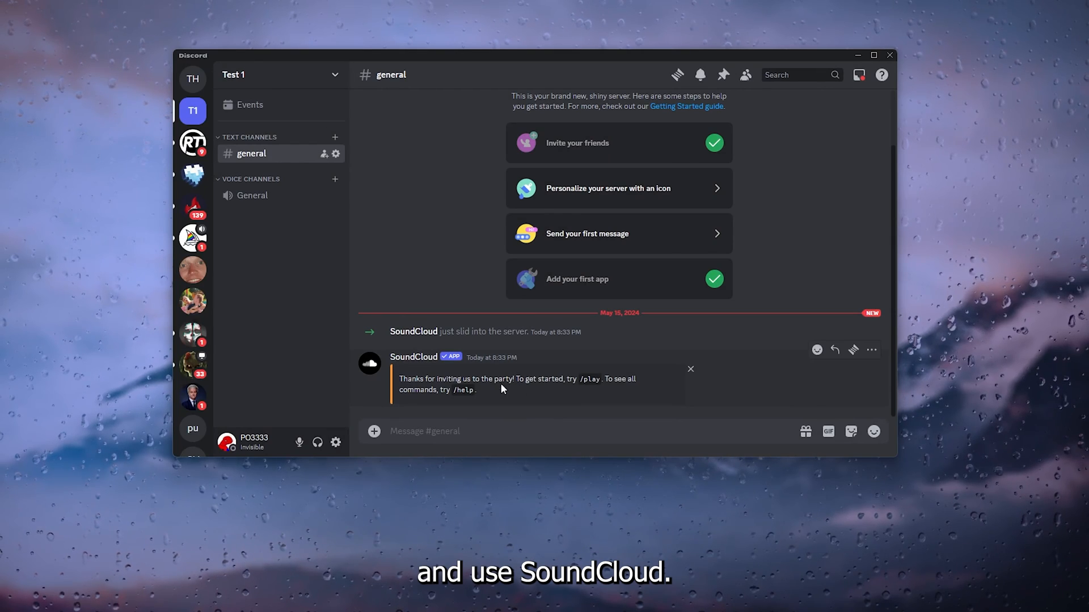
pyautogui.write('/')
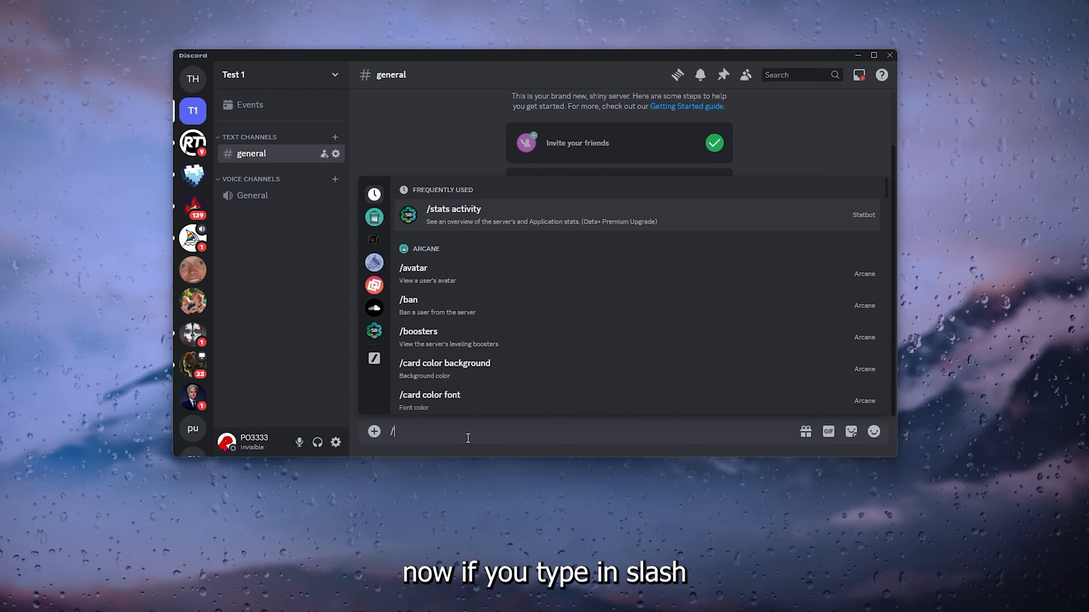
pyautogui.write('hel')
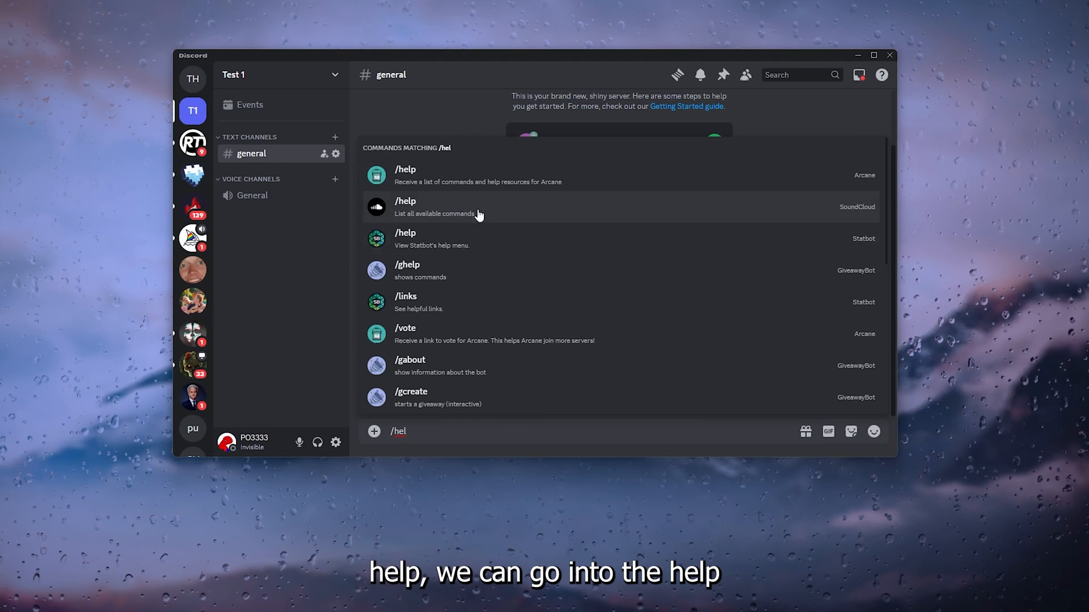
pyautogui.click(452, 211)
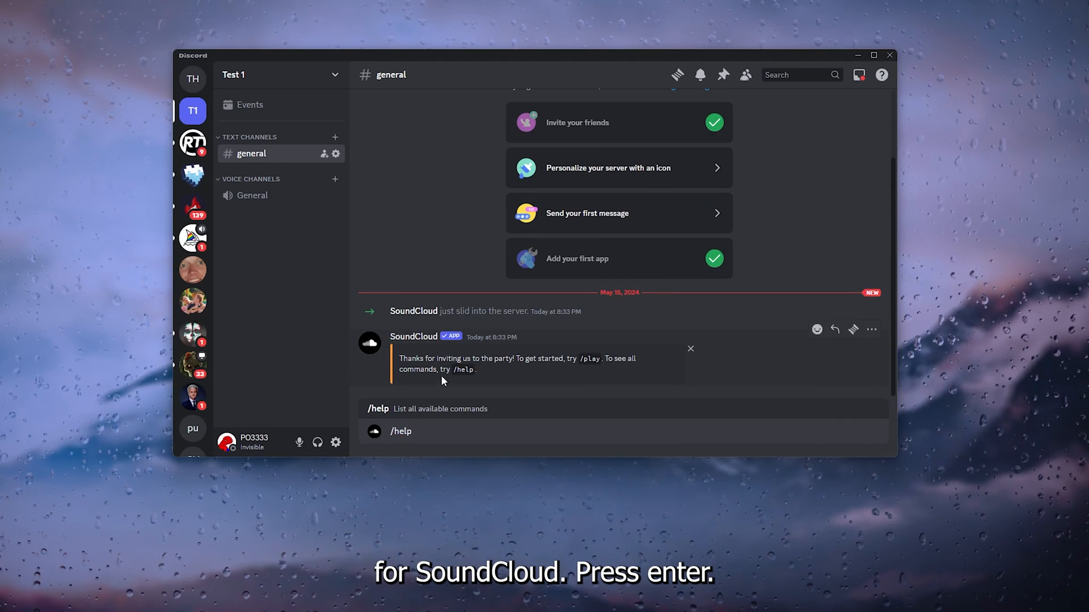
pyautogui.press('Return')
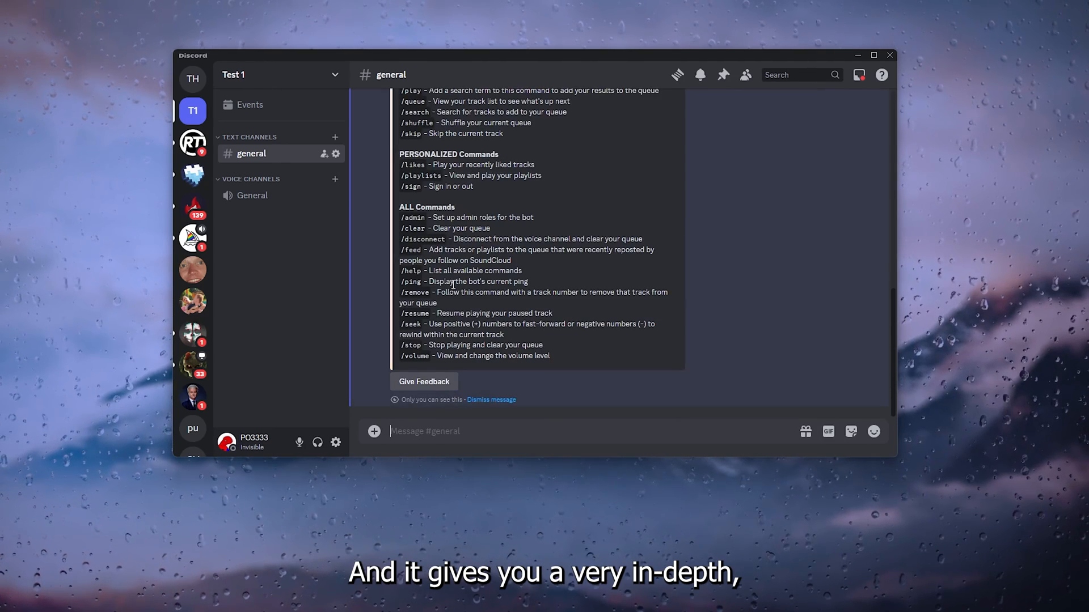
pyautogui.scroll(-3, 502, 221)
pyautogui.scroll(-2, 516, 180)
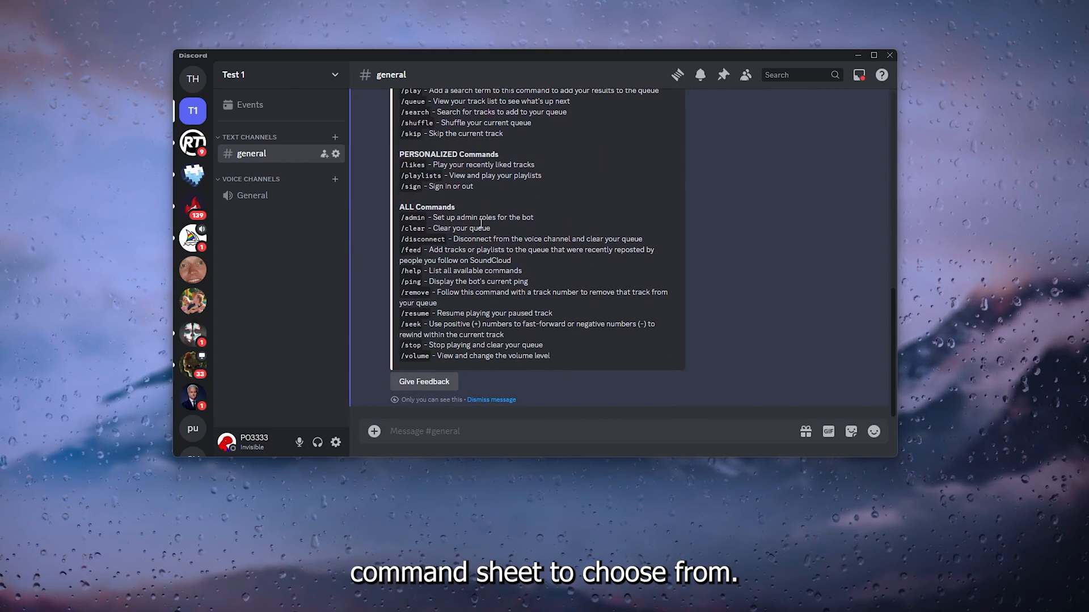
pyautogui.scroll(3, 562, 271)
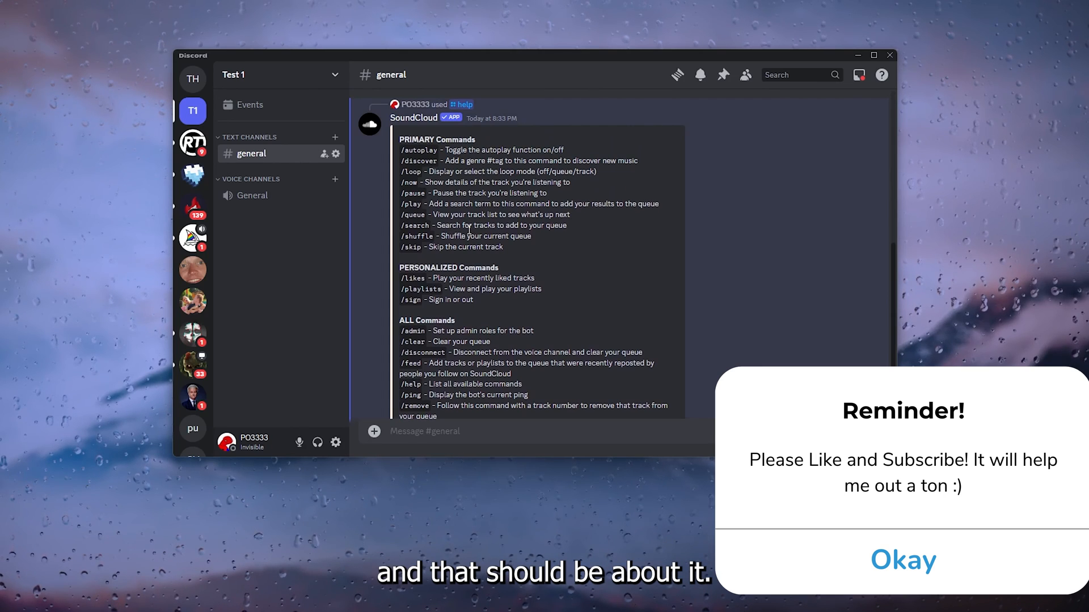
pyautogui.scroll(-3, 471, 227)
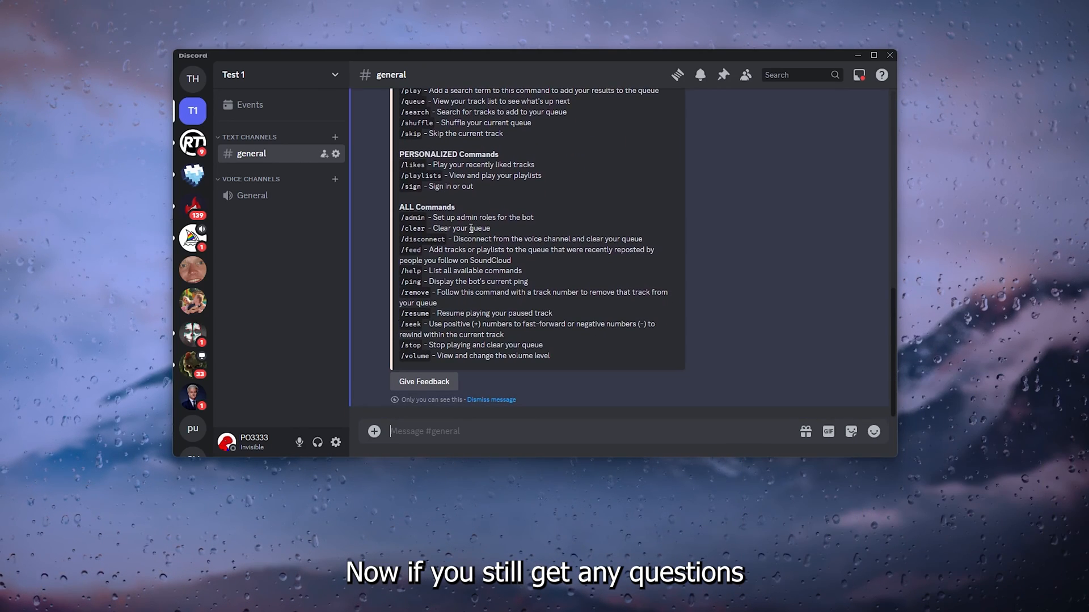
pyautogui.scroll(5, 517, 273)
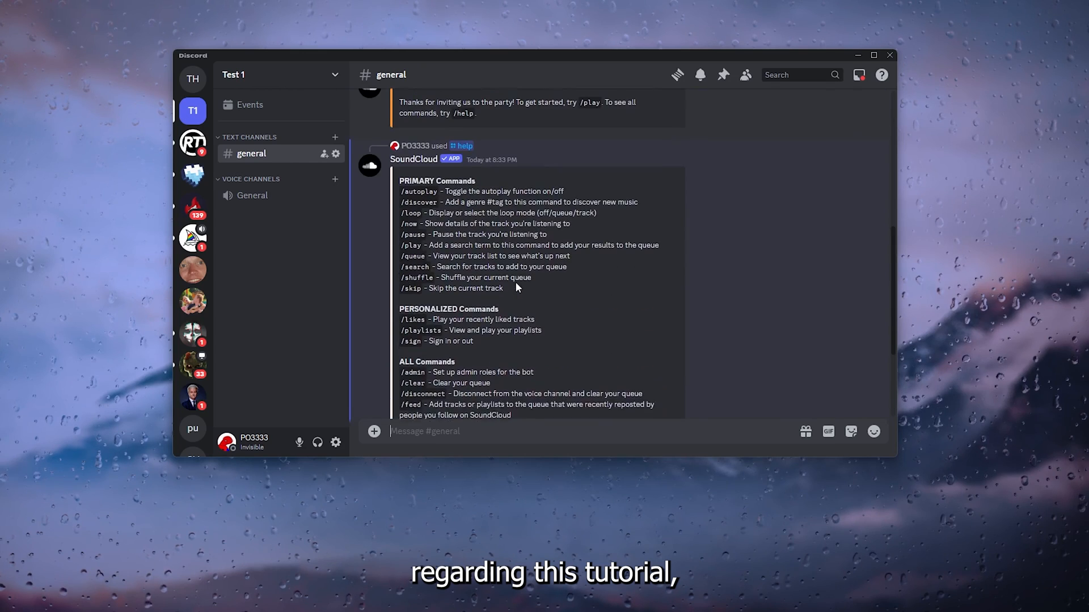
pyautogui.scroll(10, 514, 285)
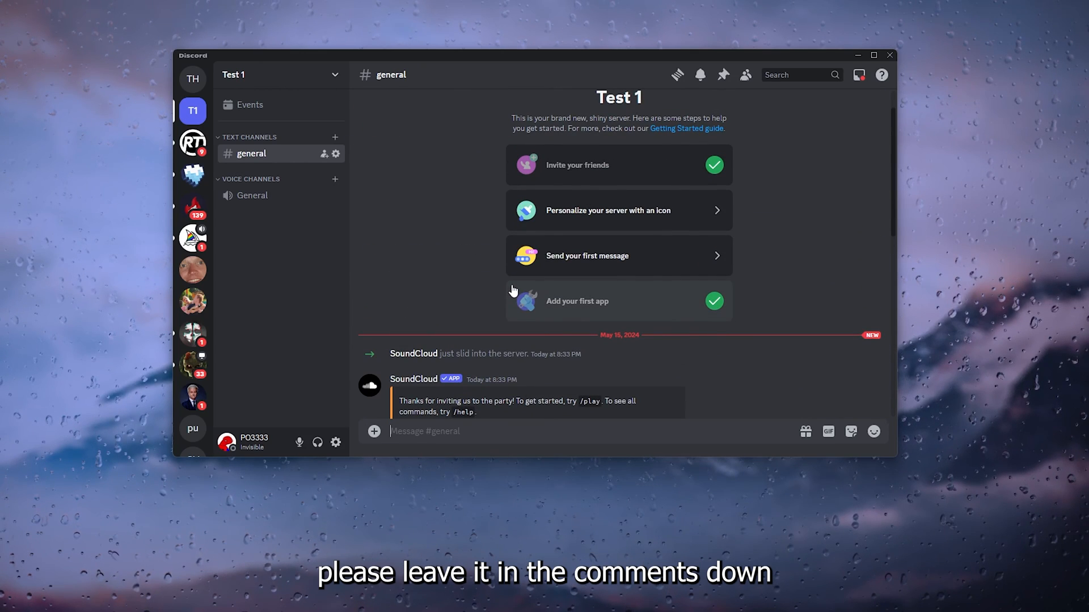